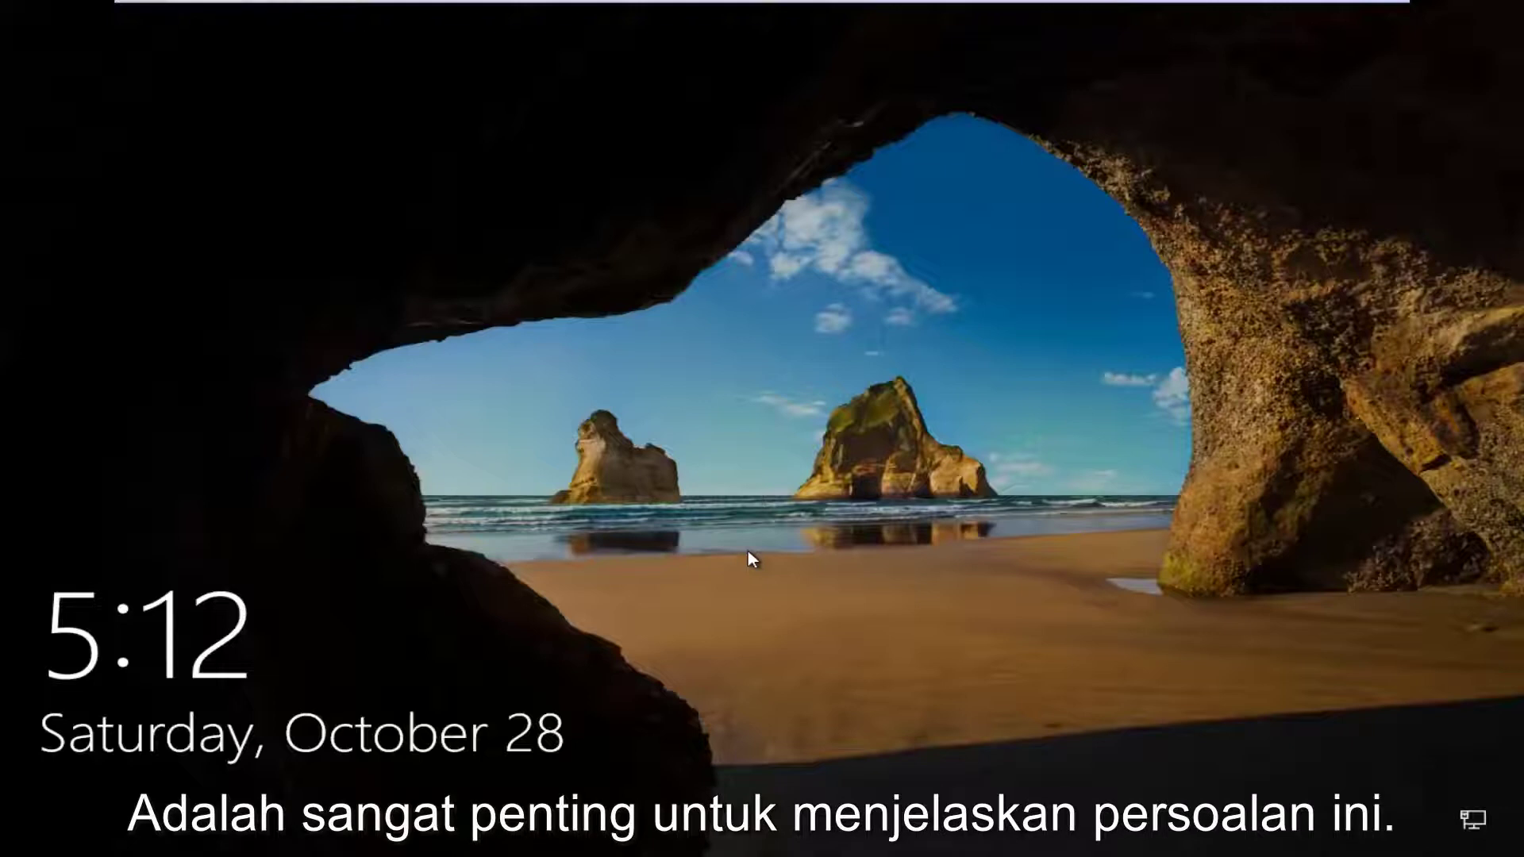
Step: Sign in to Windows 10 with the account password, correcting a mistyped entry
click(751, 569)
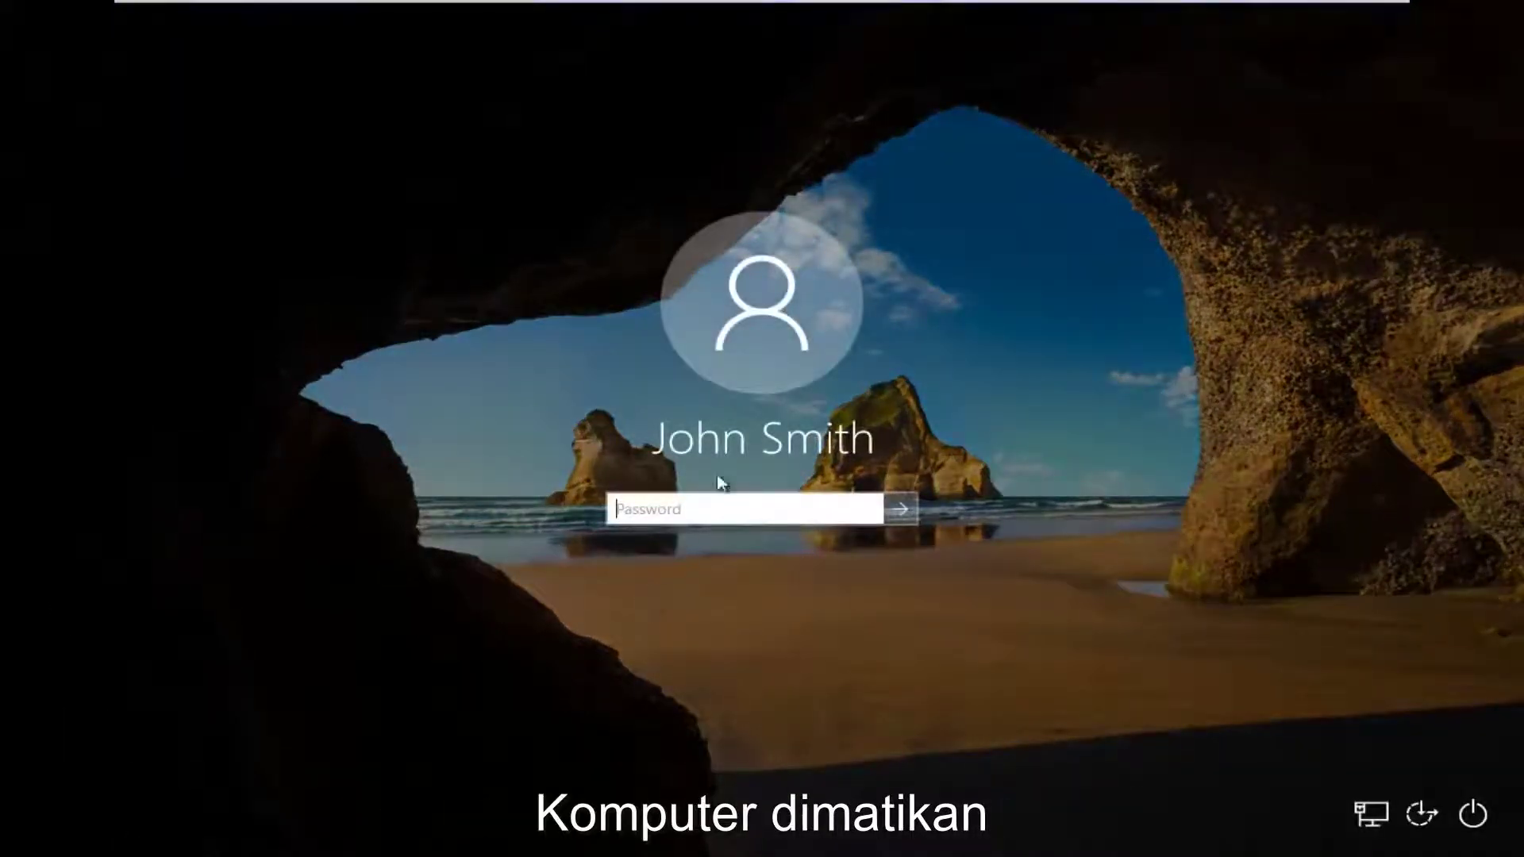
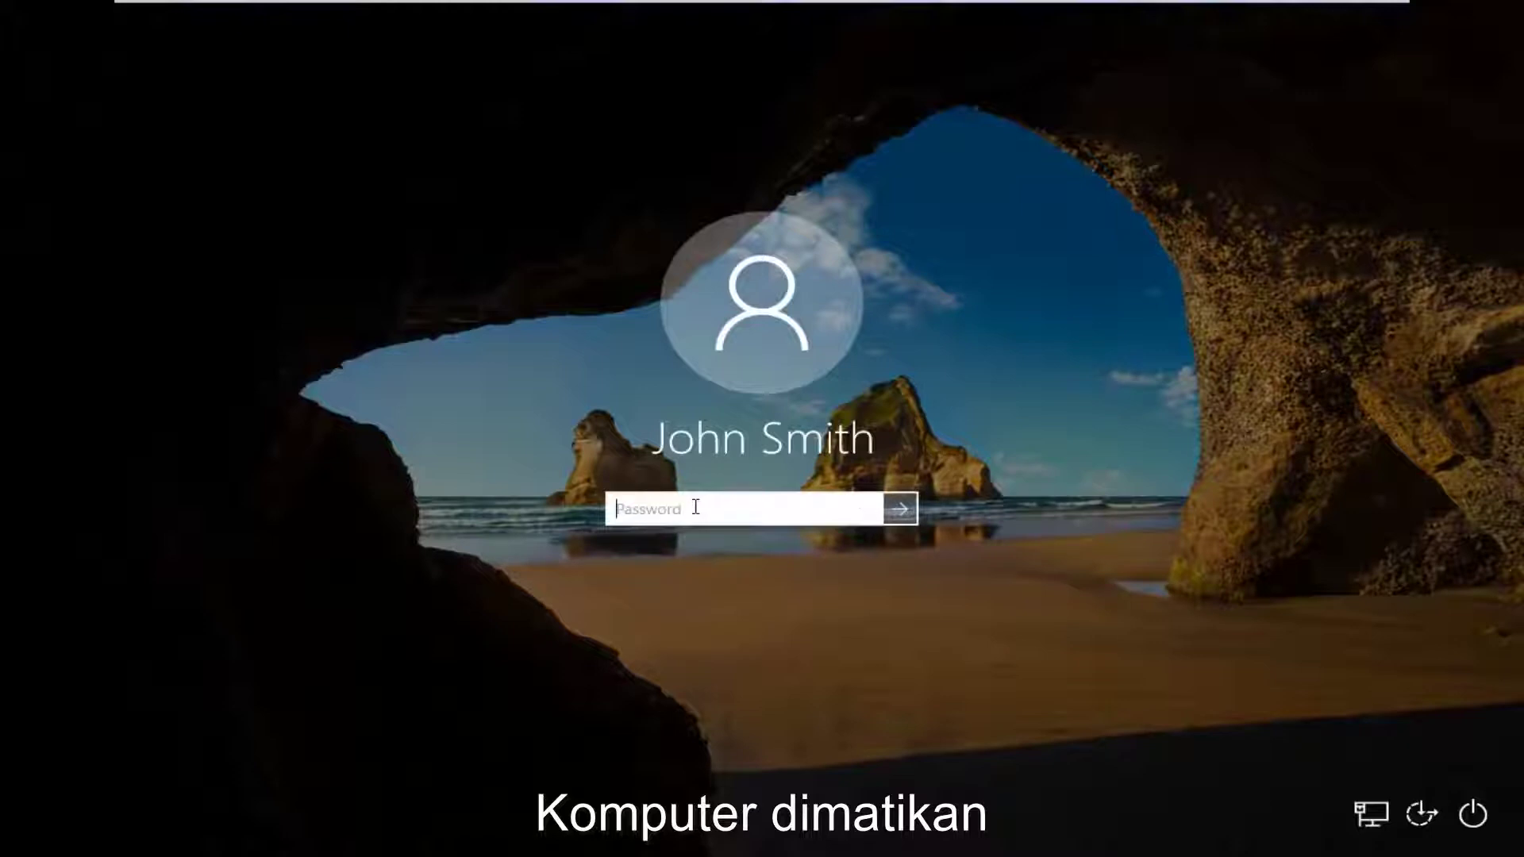
key(Return)
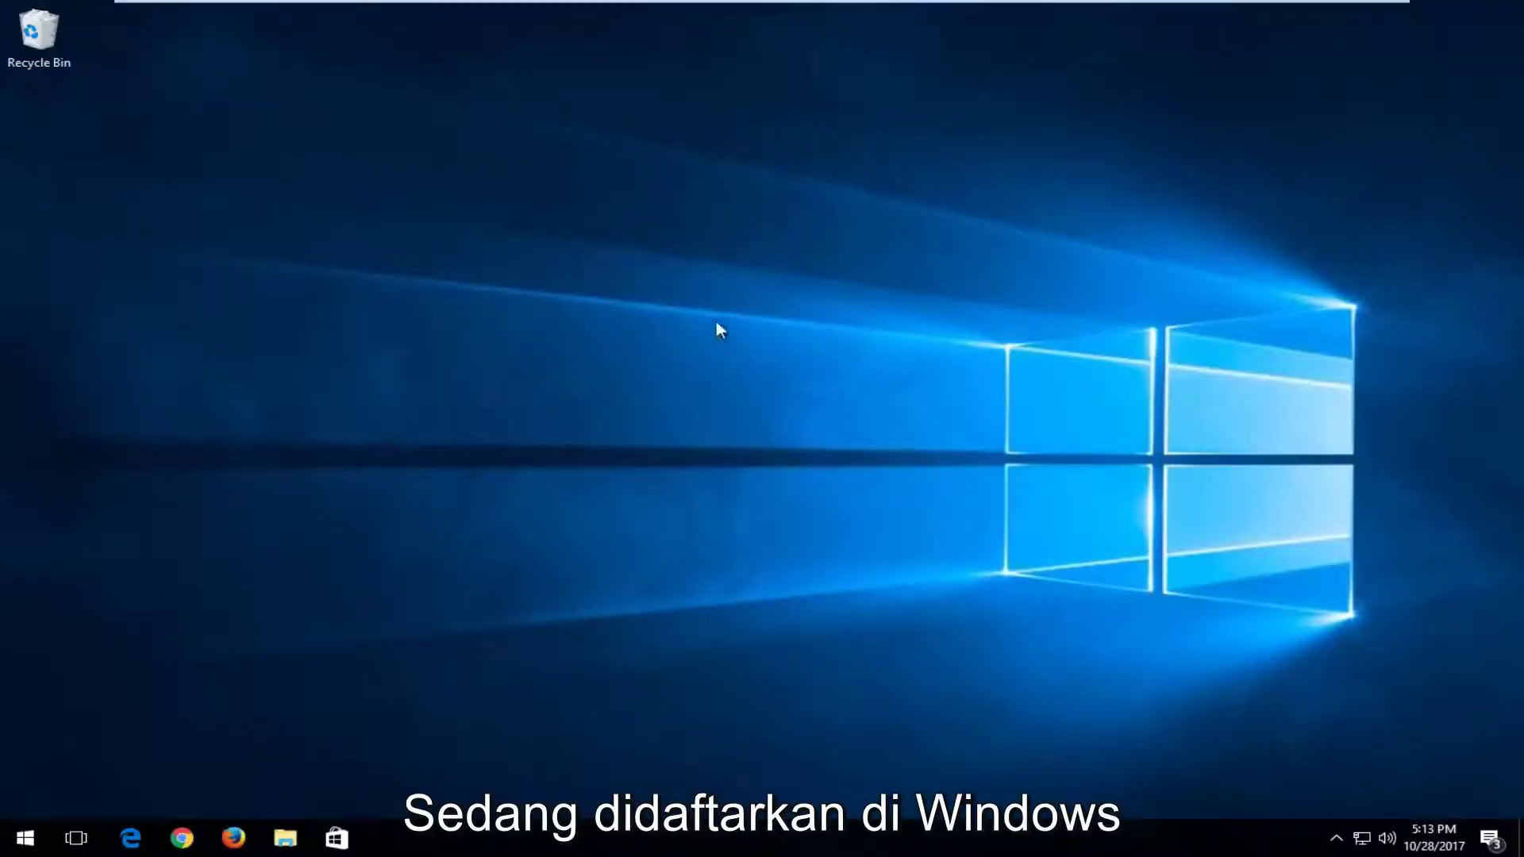
Step: Search Start for 'user accounts' to reach Settings' Family & other people page
click(24, 839)
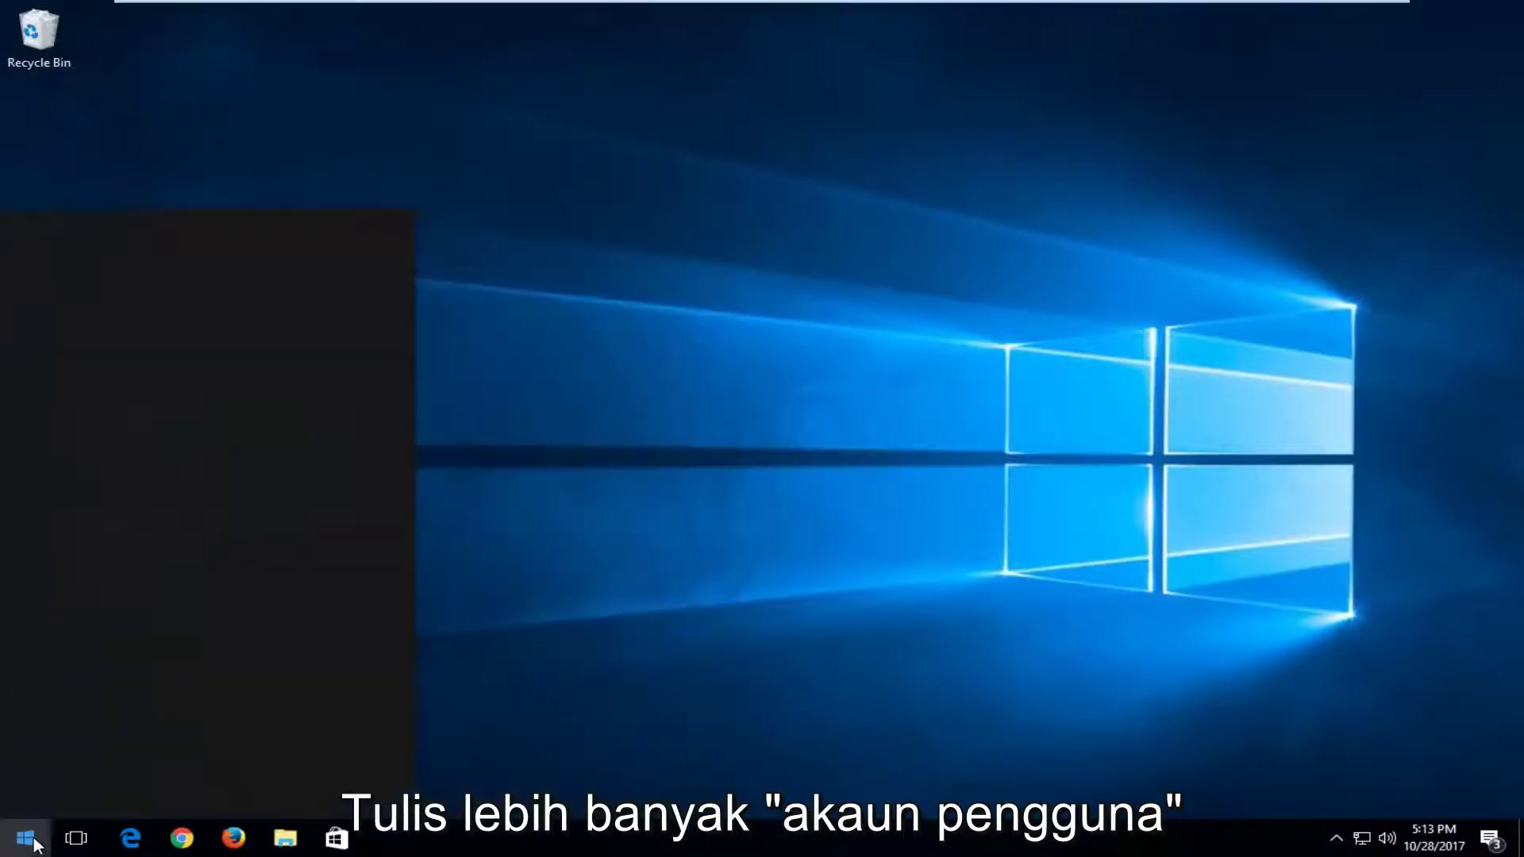
text(user accounts)
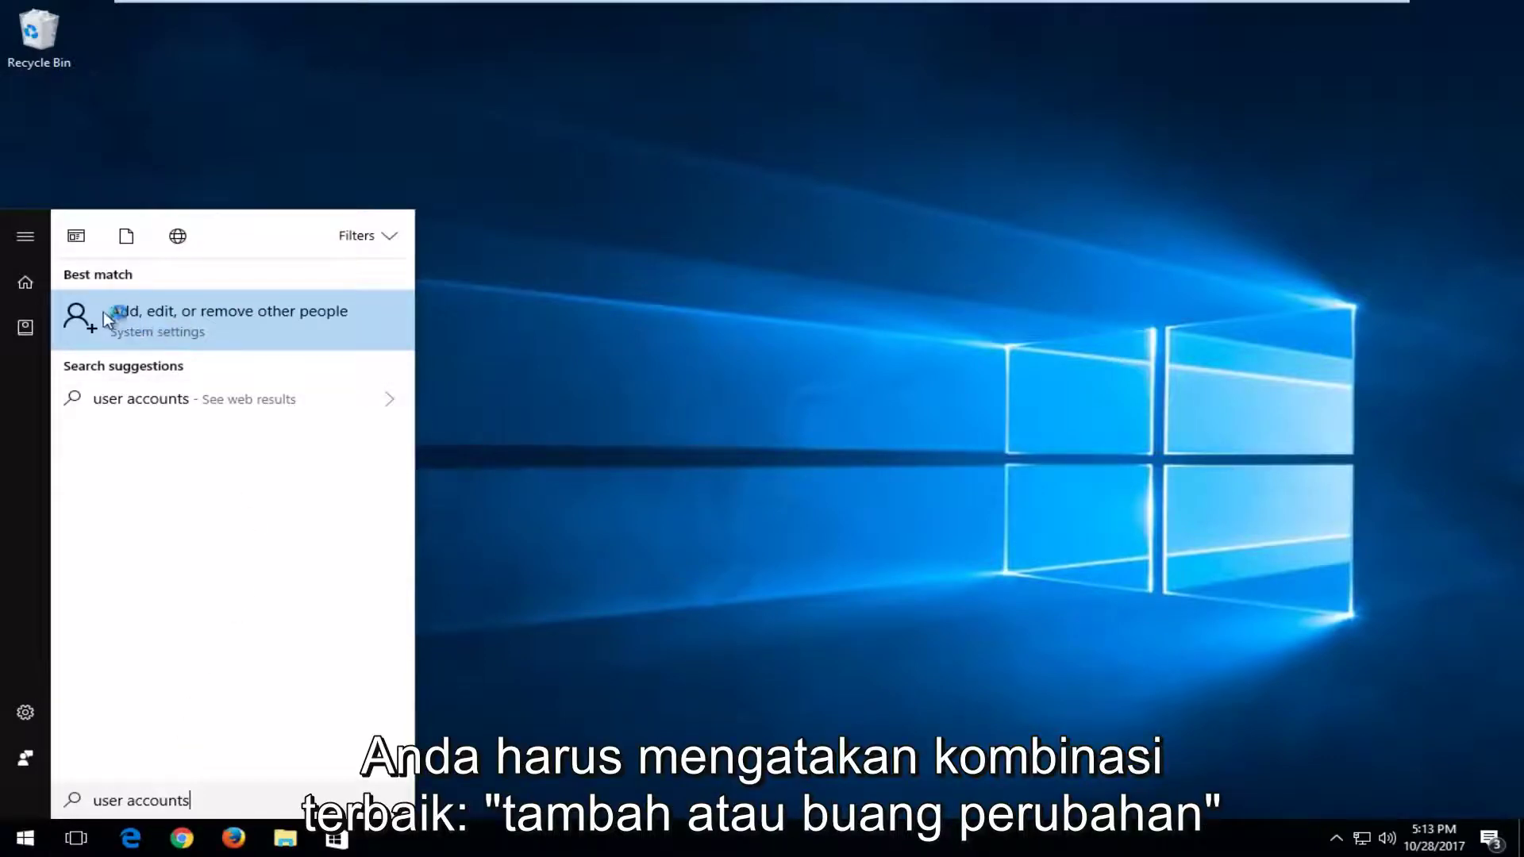
click(148, 320)
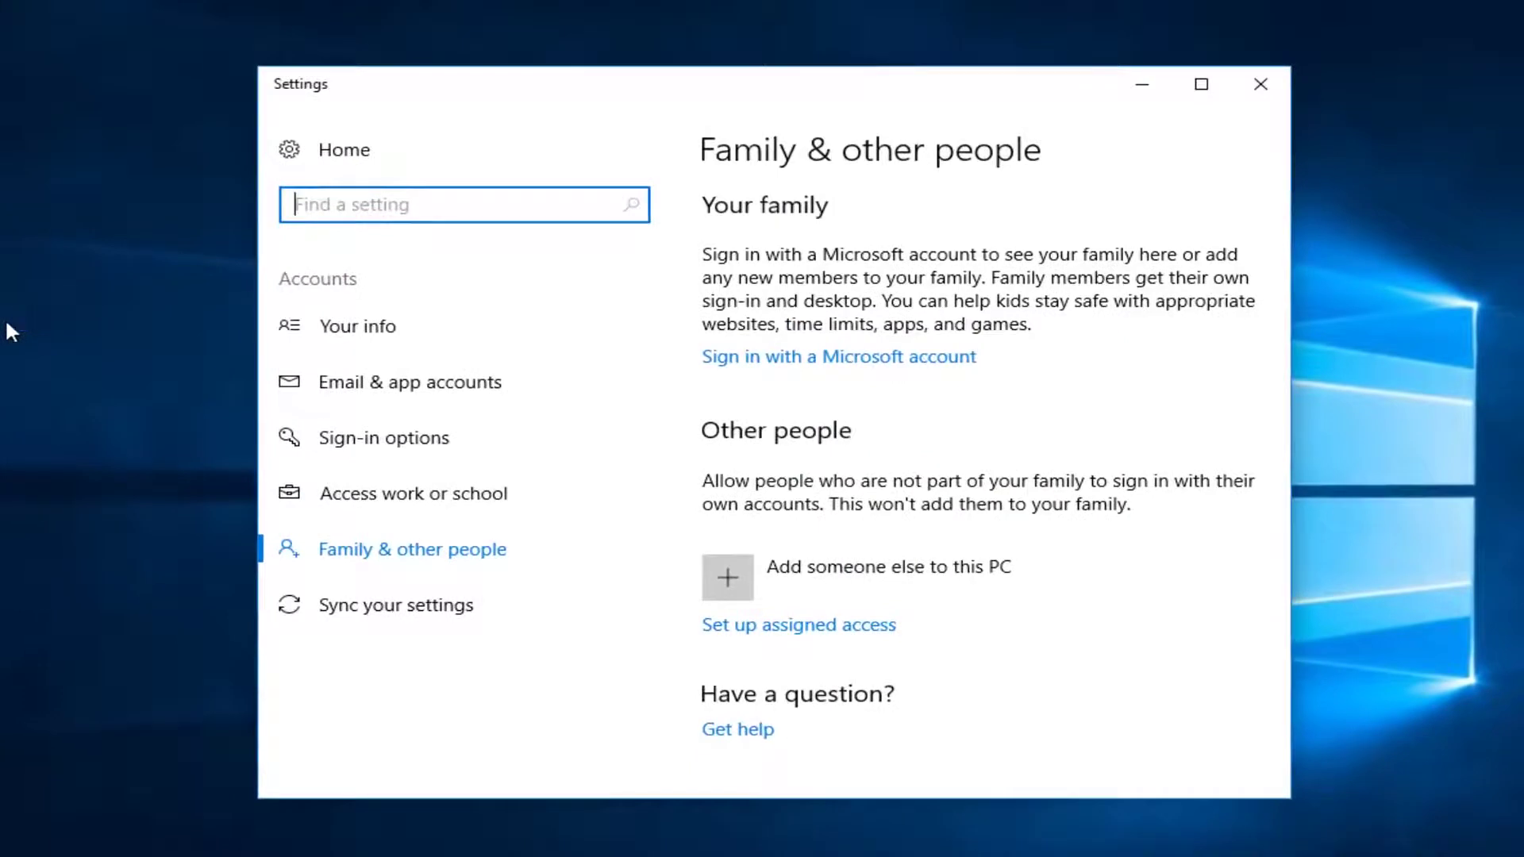
scroll(927, 295, down, 1)
scroll(941, 346, down, 2)
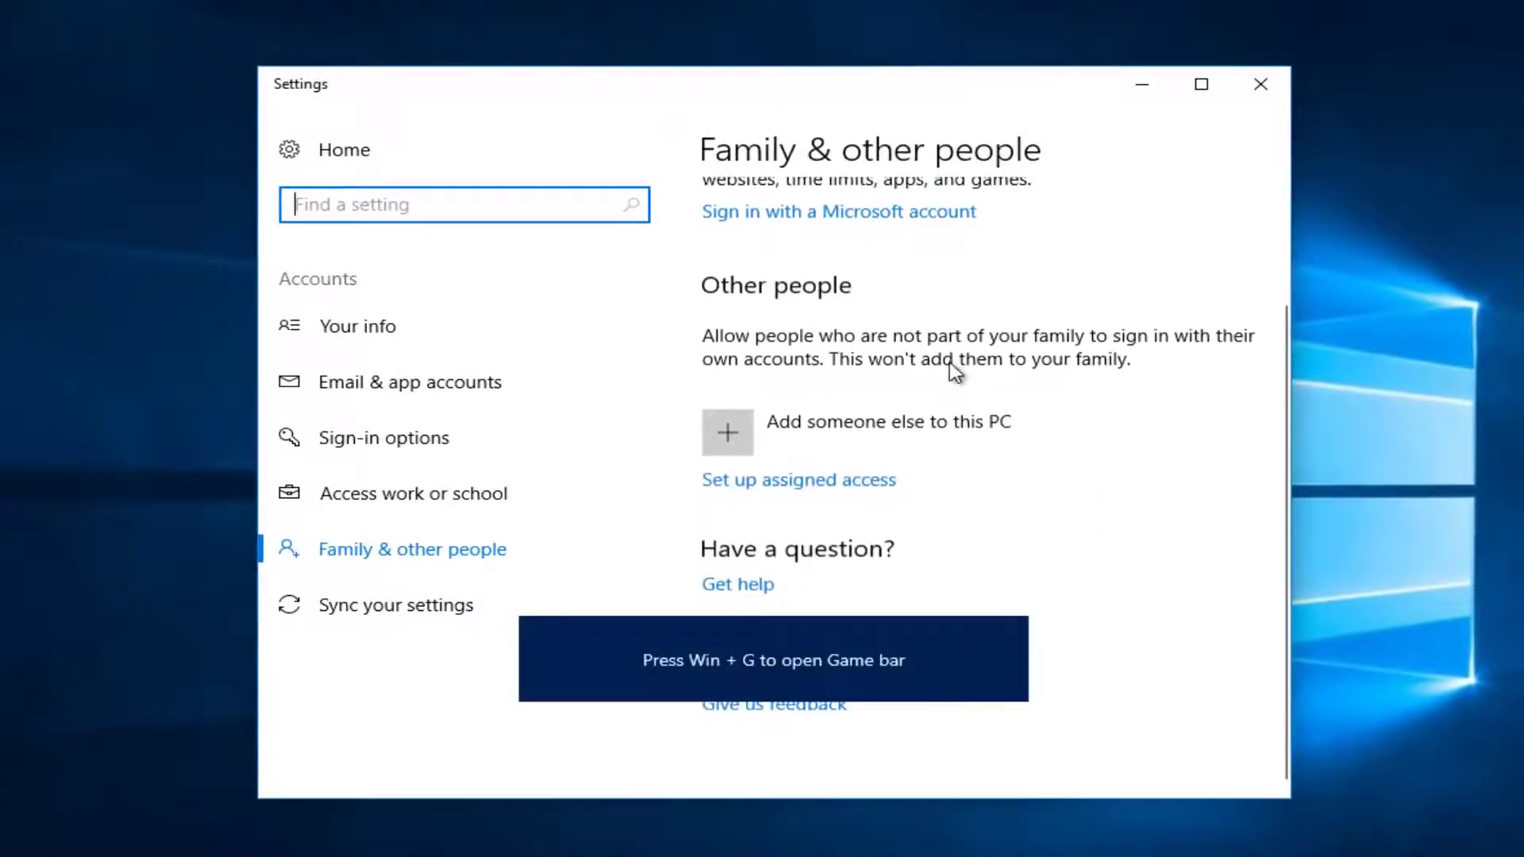
scroll(949, 372, up, 1)
scroll(949, 372, up, 2)
scroll(950, 376, down, 2)
scroll(948, 379, down, 1)
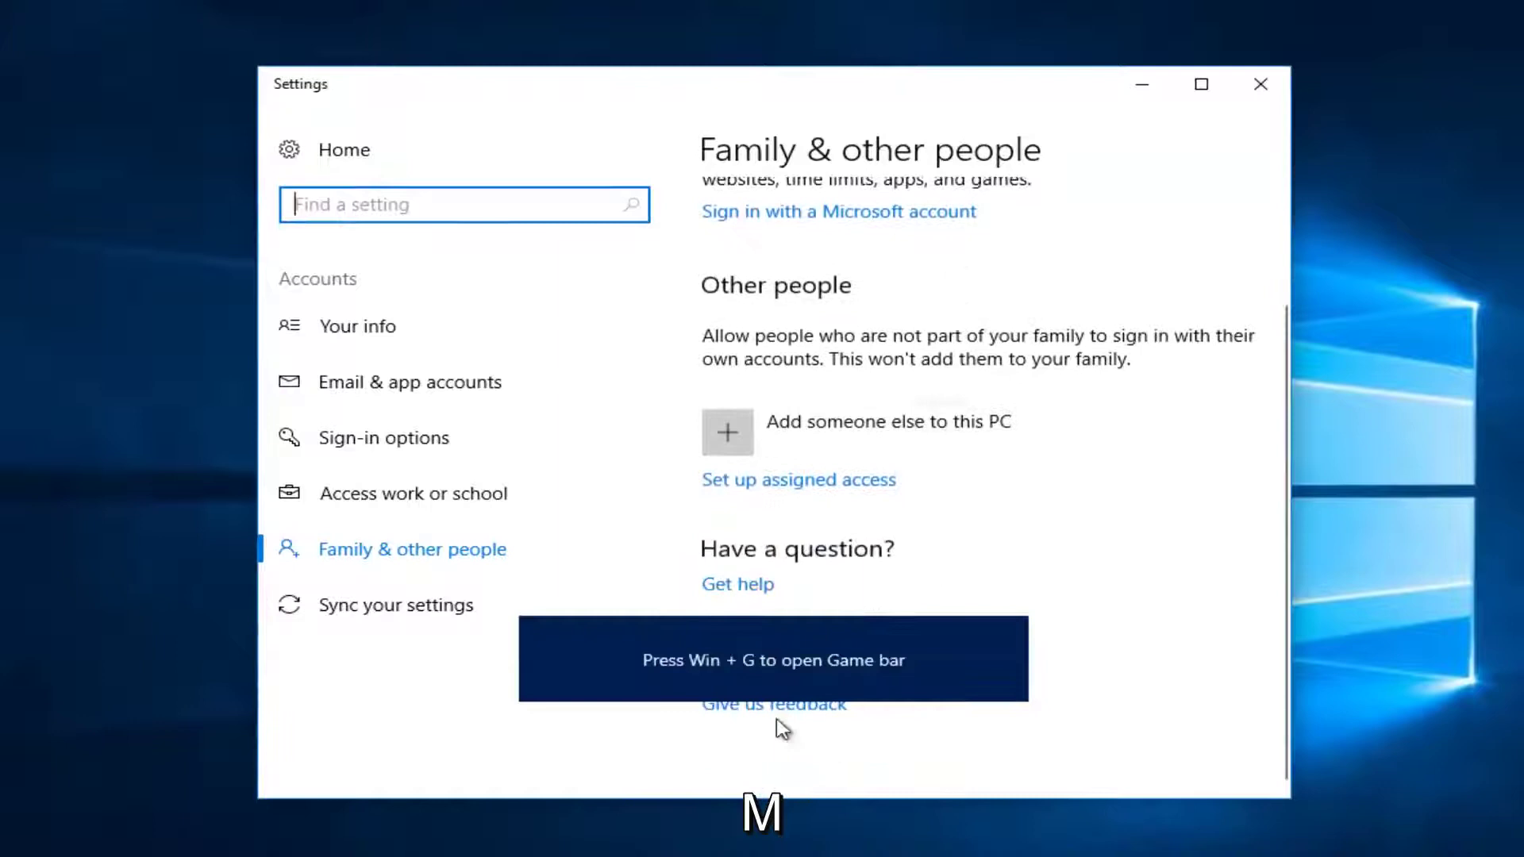
click(1015, 633)
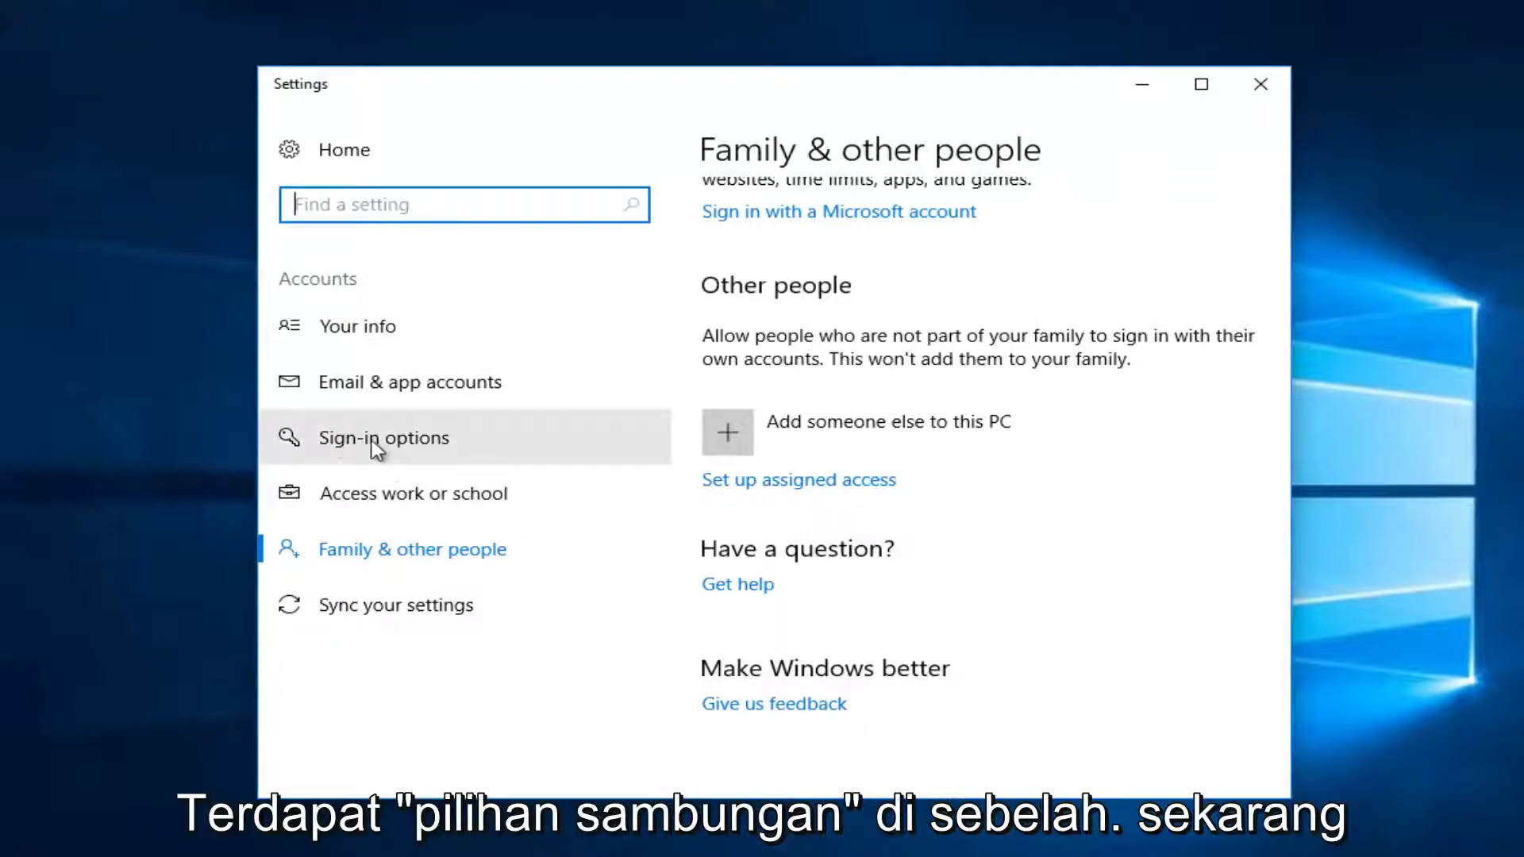
Step: Set Sign-in options' 'Require sign-in' to Never, then close Settings
click(479, 463)
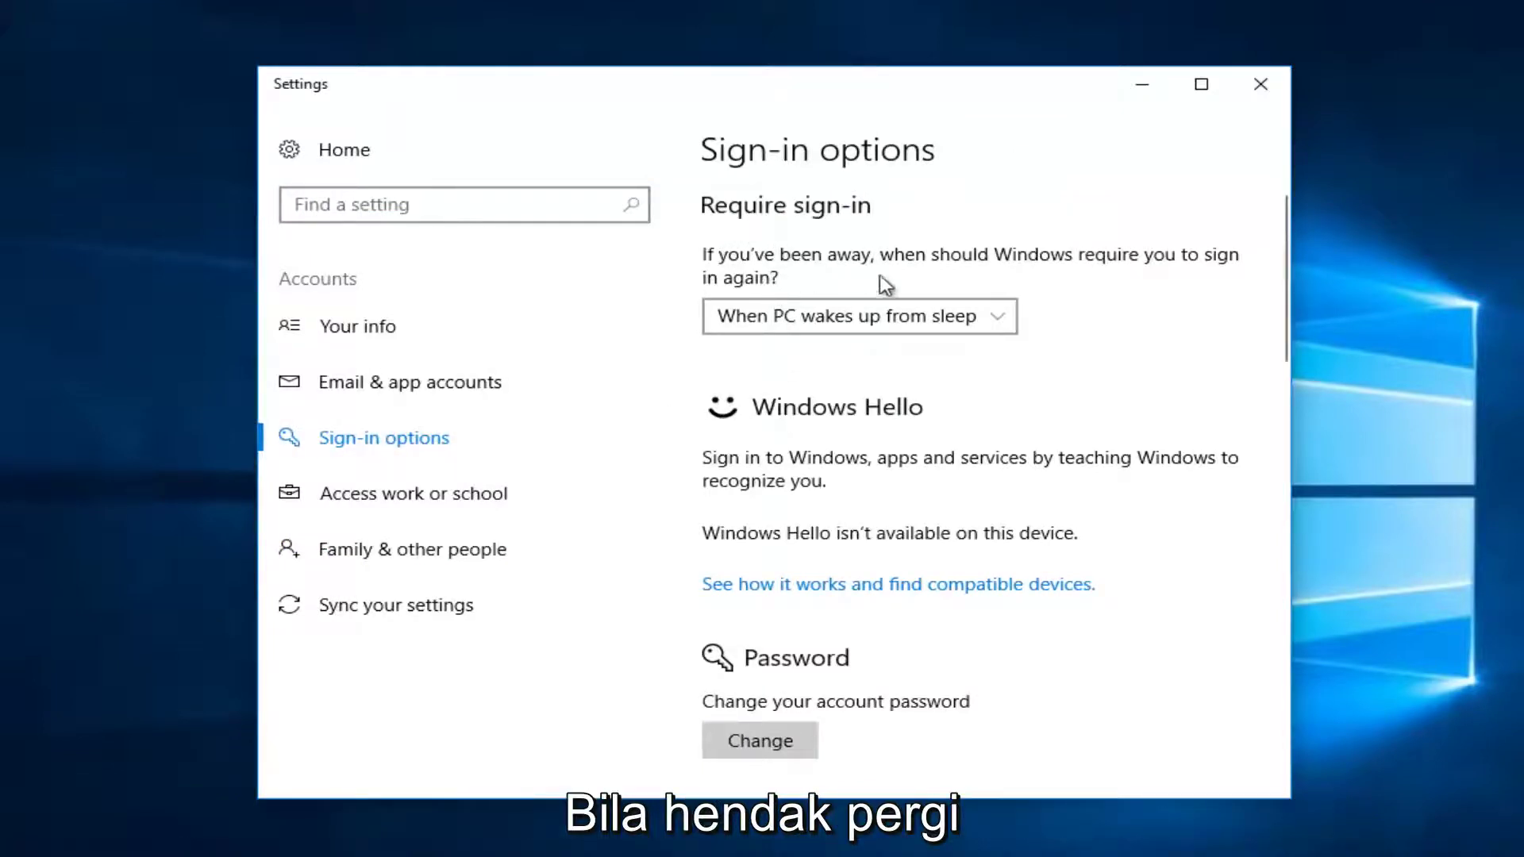
click(780, 326)
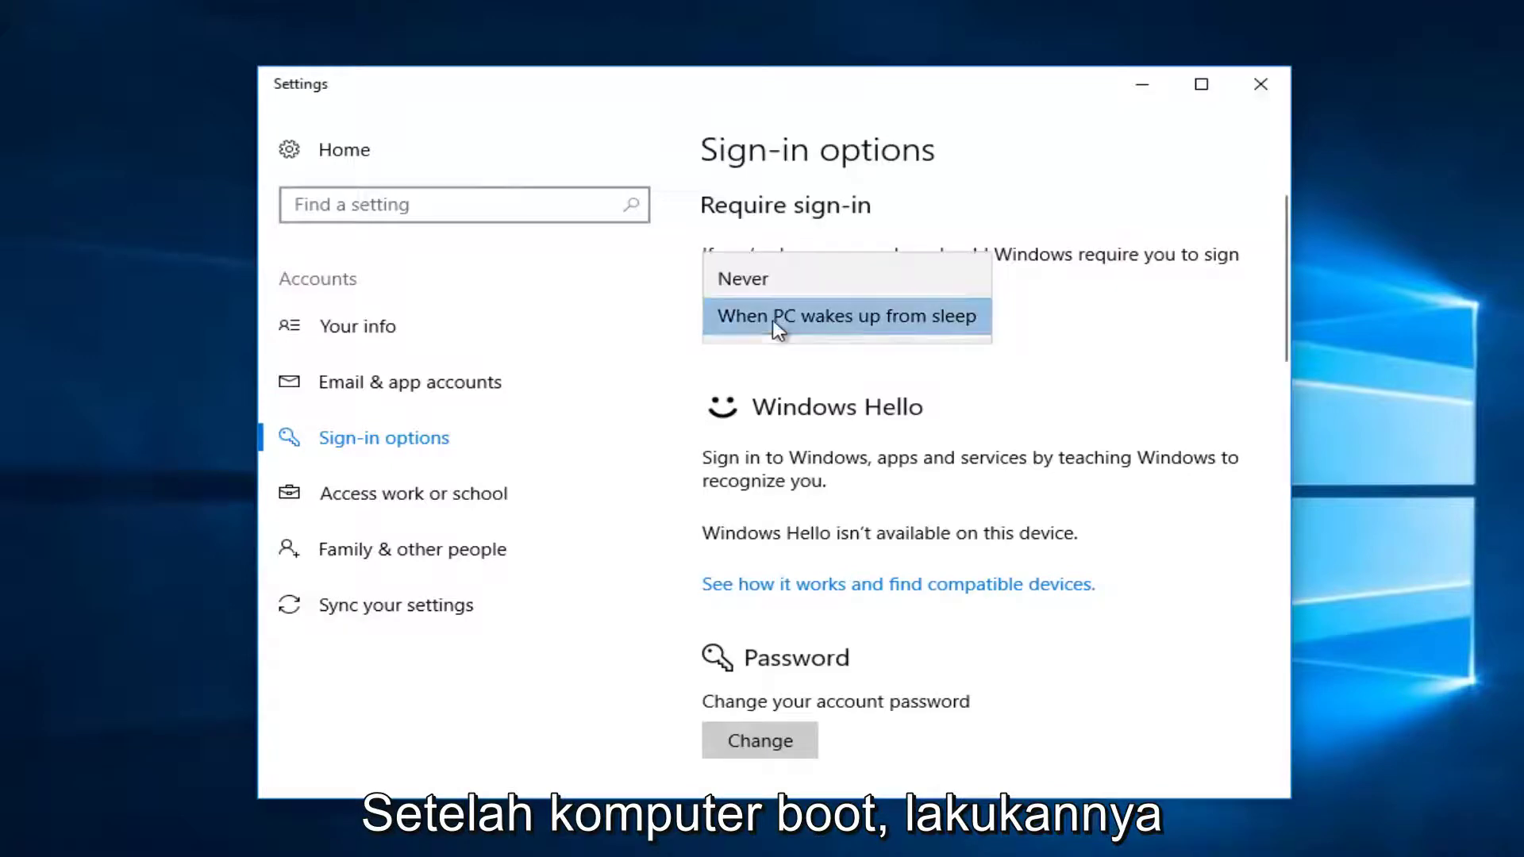
click(736, 283)
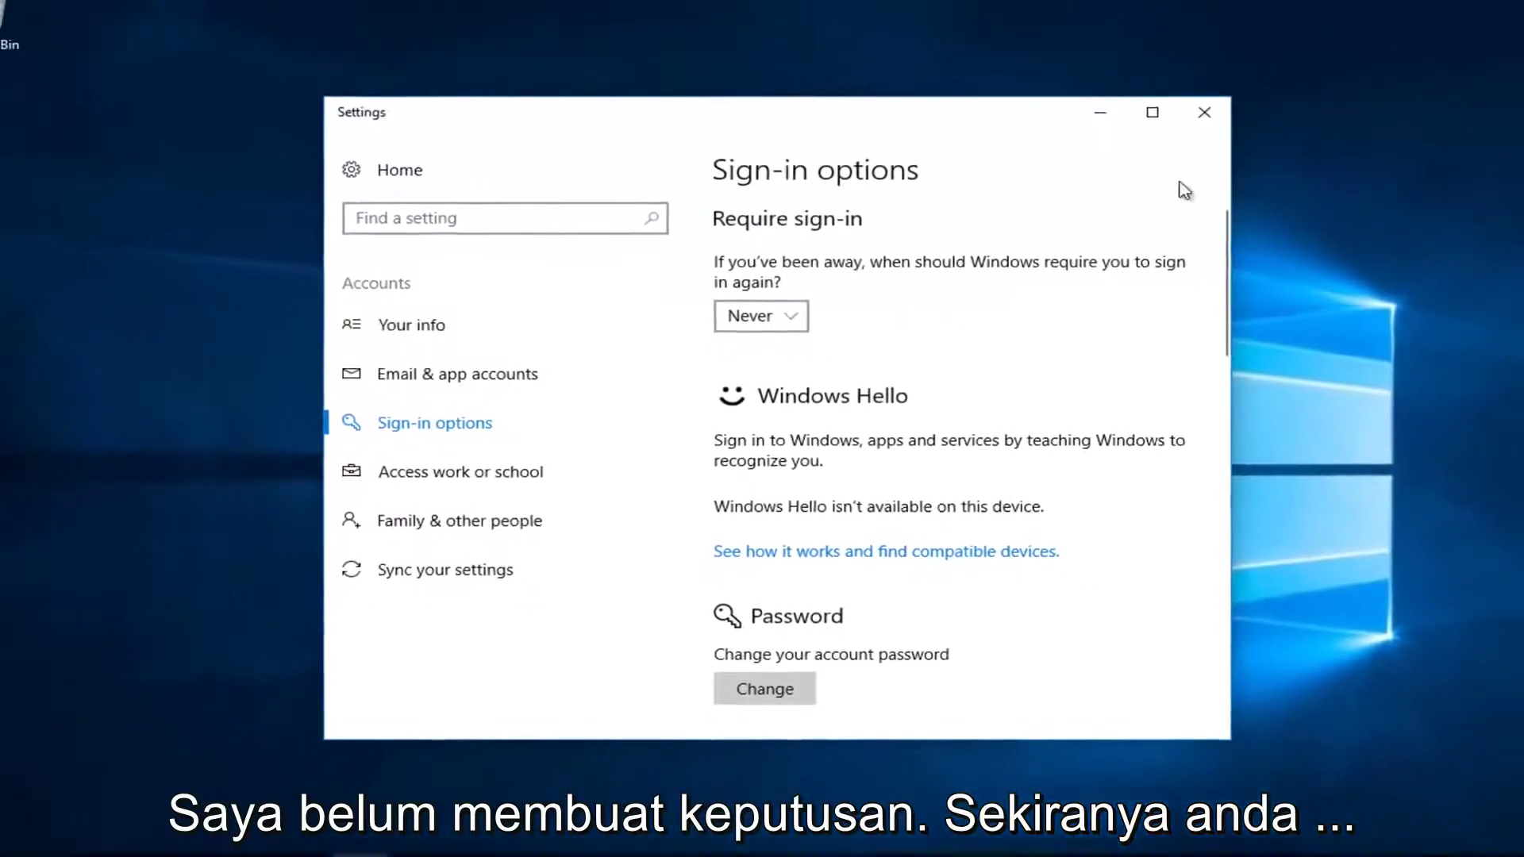
click(1164, 134)
Step: Search Start for netplwiz and run it to bring up User Accounts
click(13, 843)
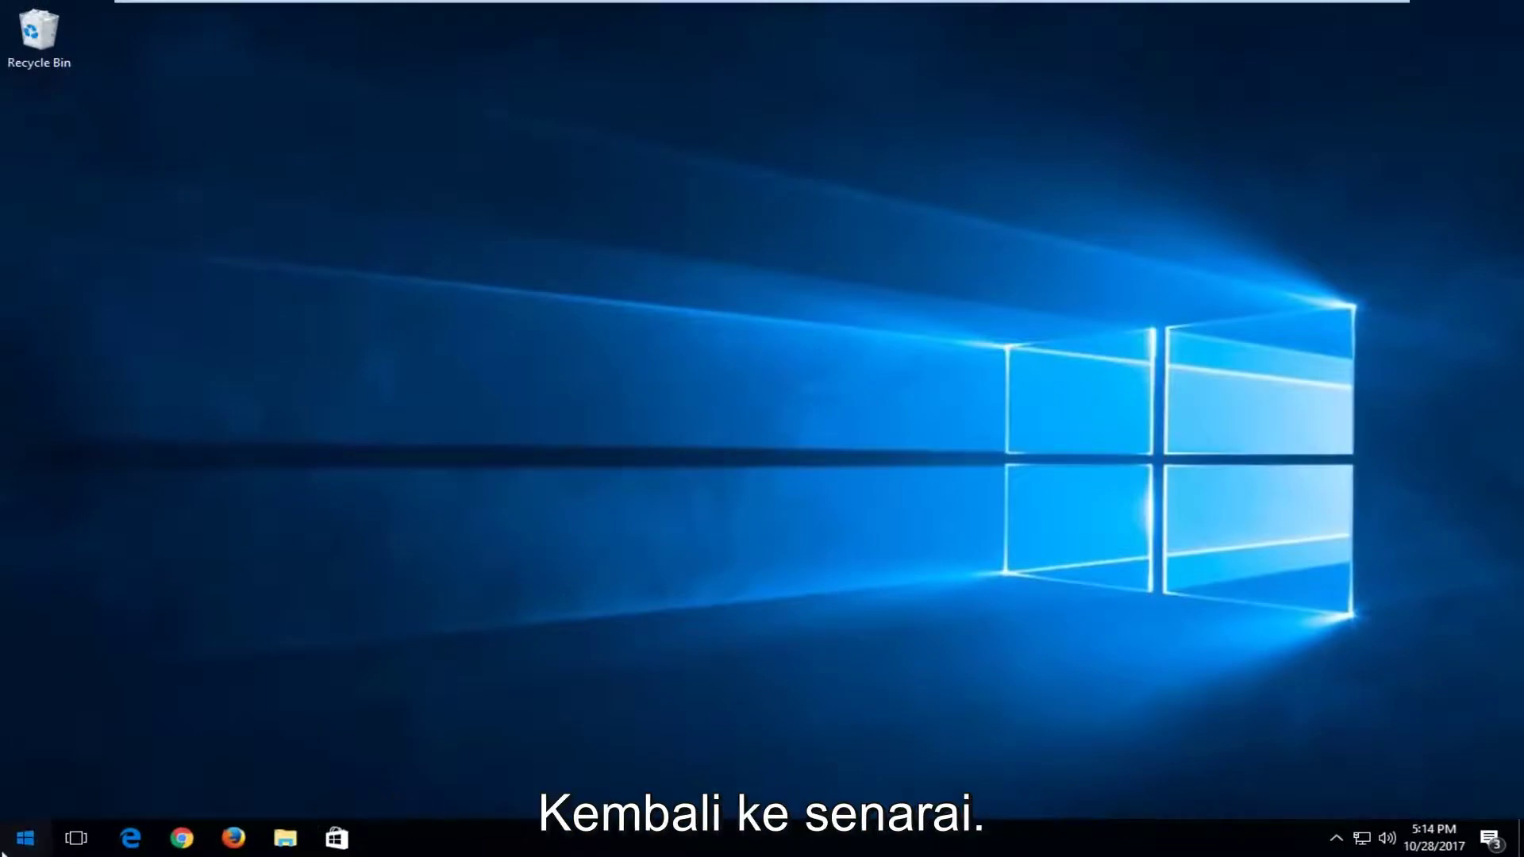
text(n)
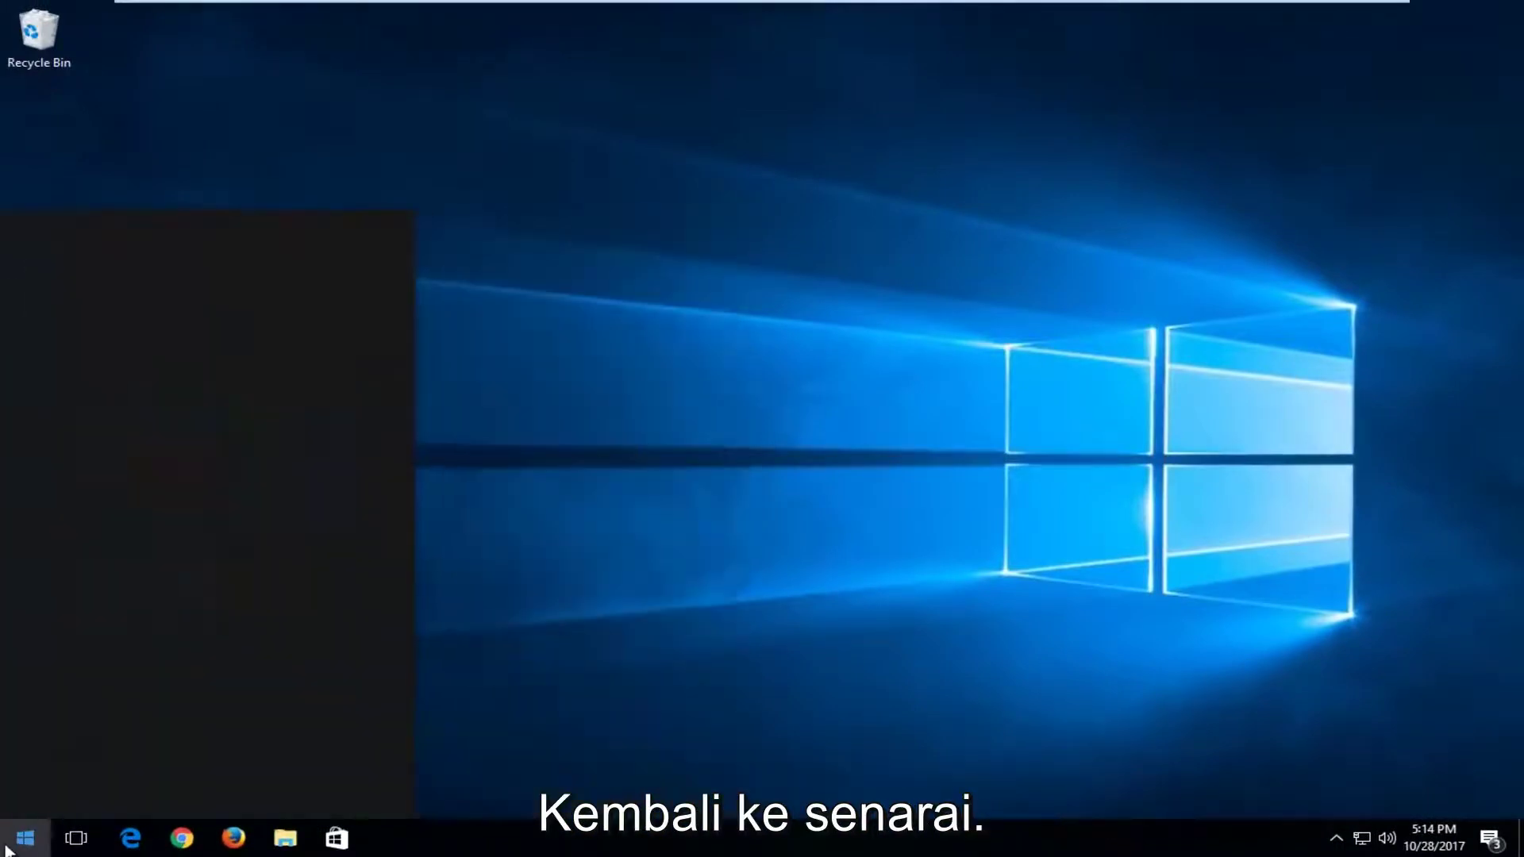
text(et)
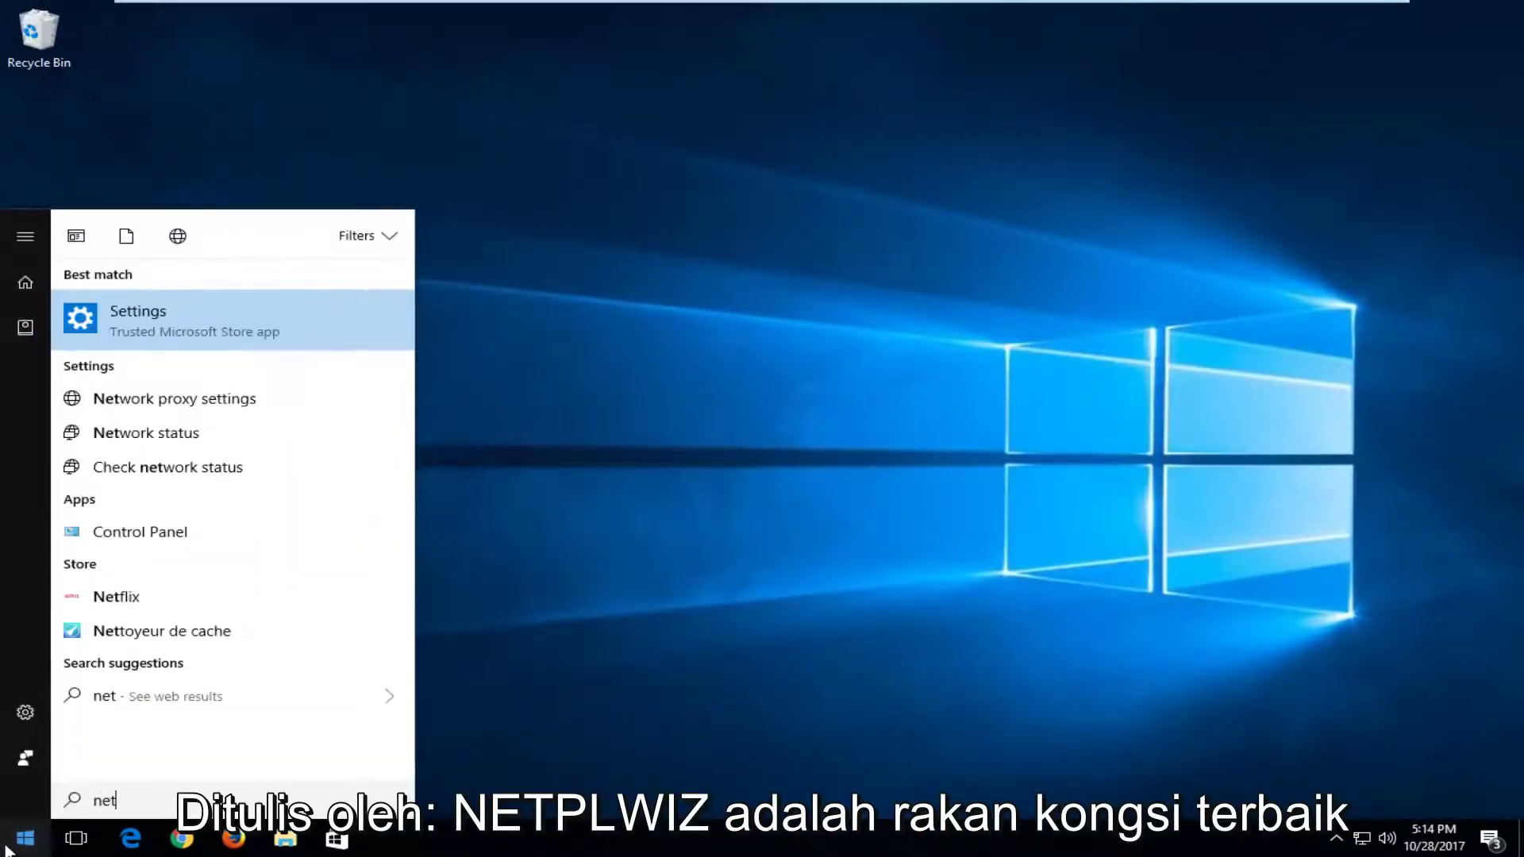
text(pl)
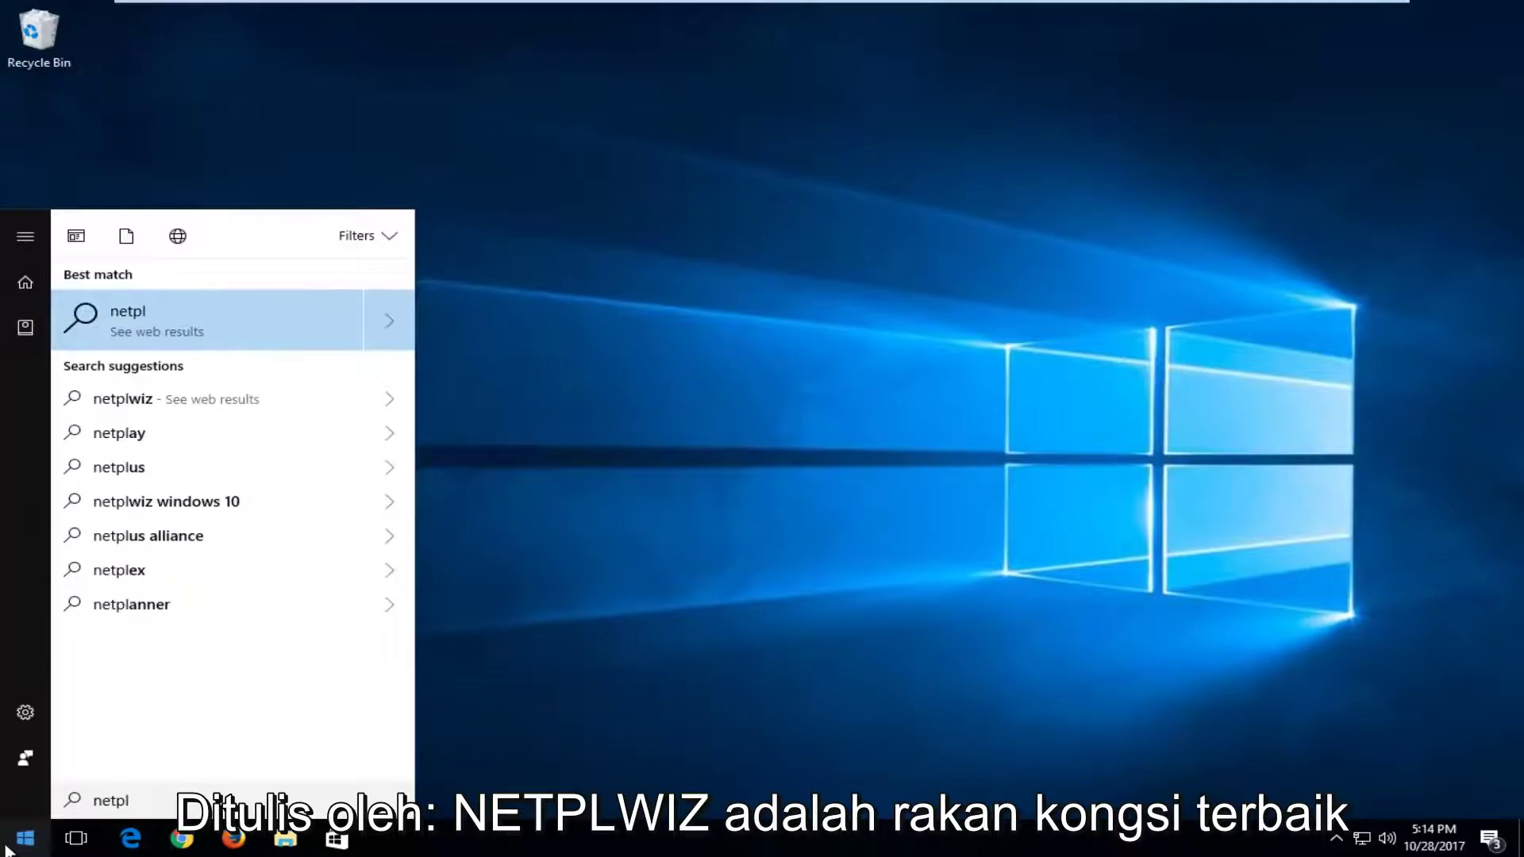
text(wiz)
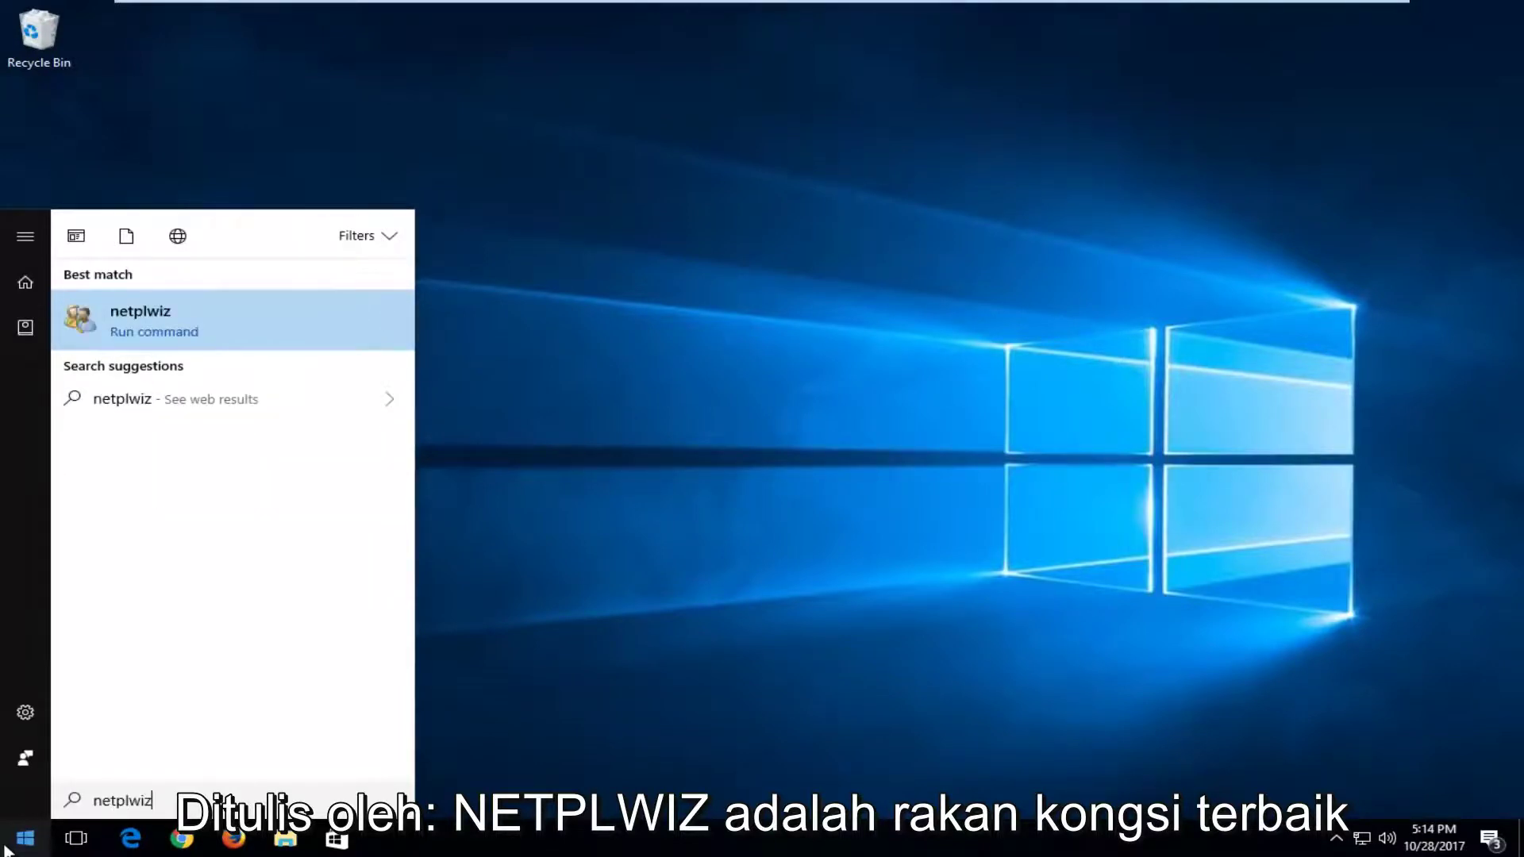
click(119, 314)
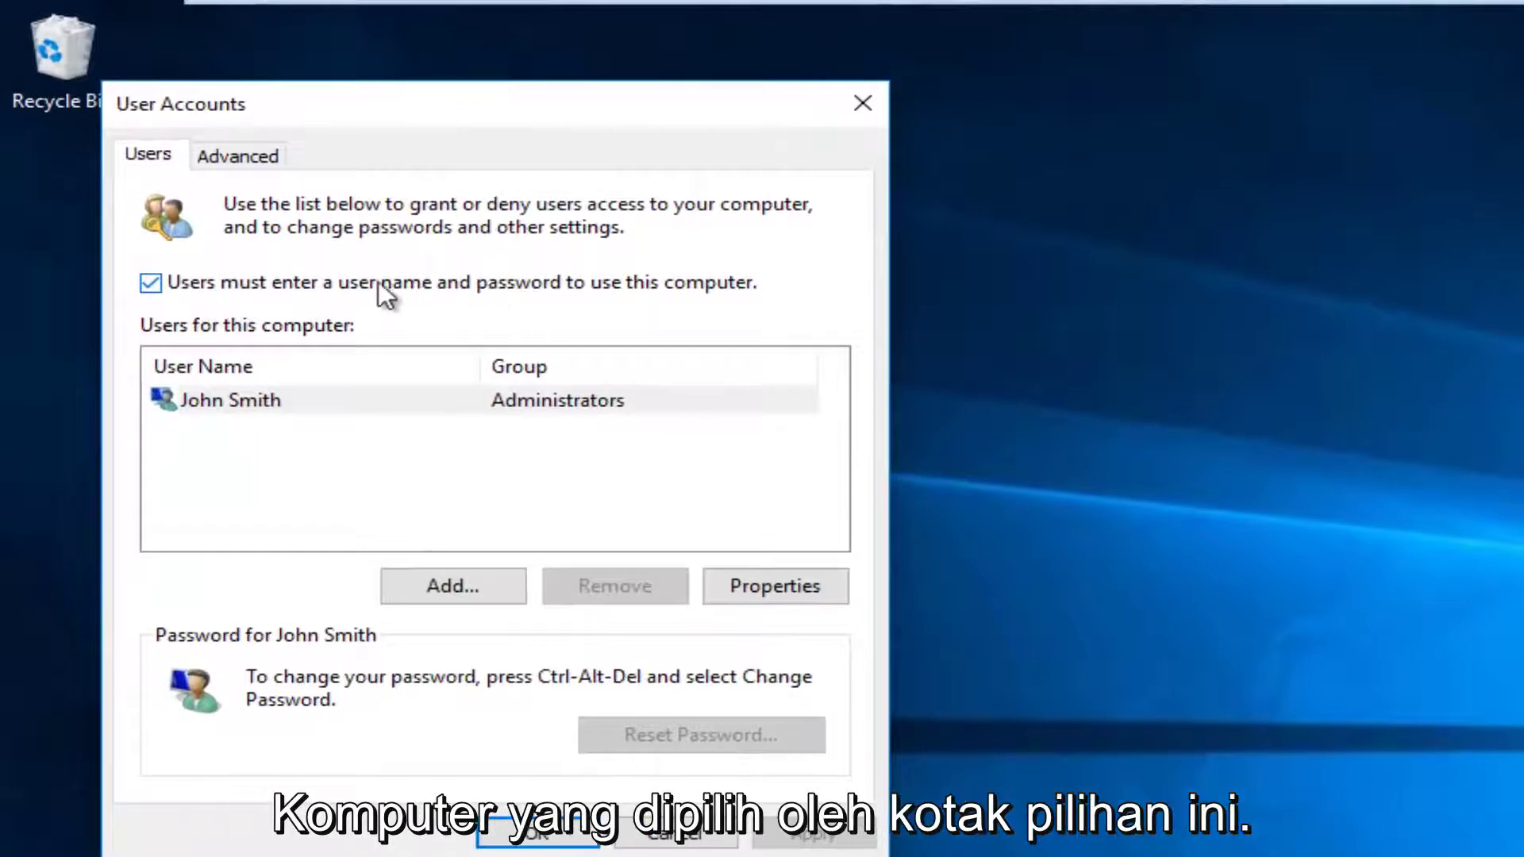
Step: Uncheck 'Users must enter a user name and password' and confirm the automatic sign-in password
click(155, 287)
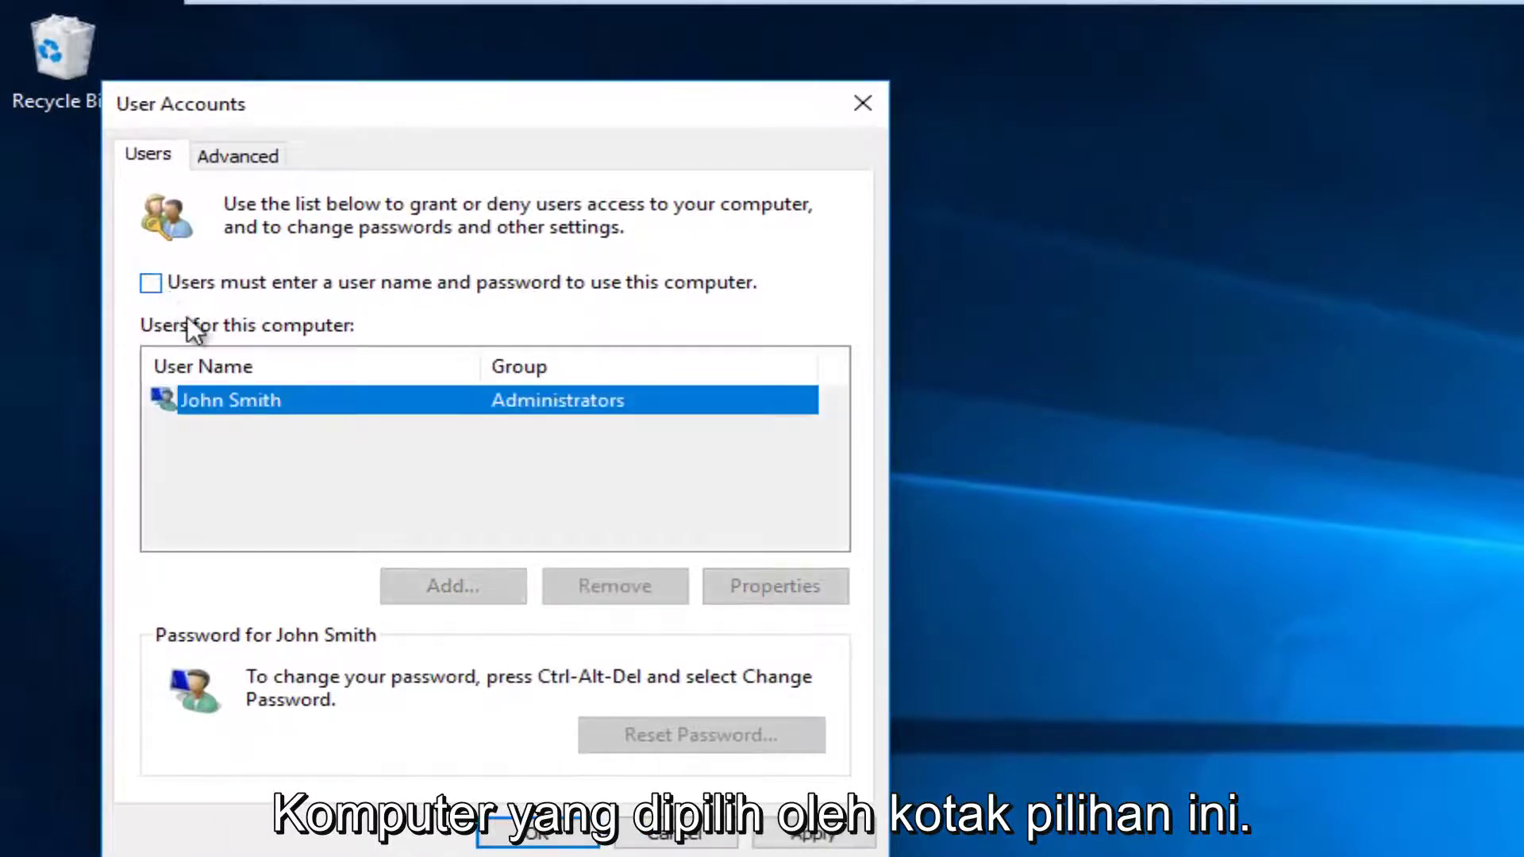
click(814, 834)
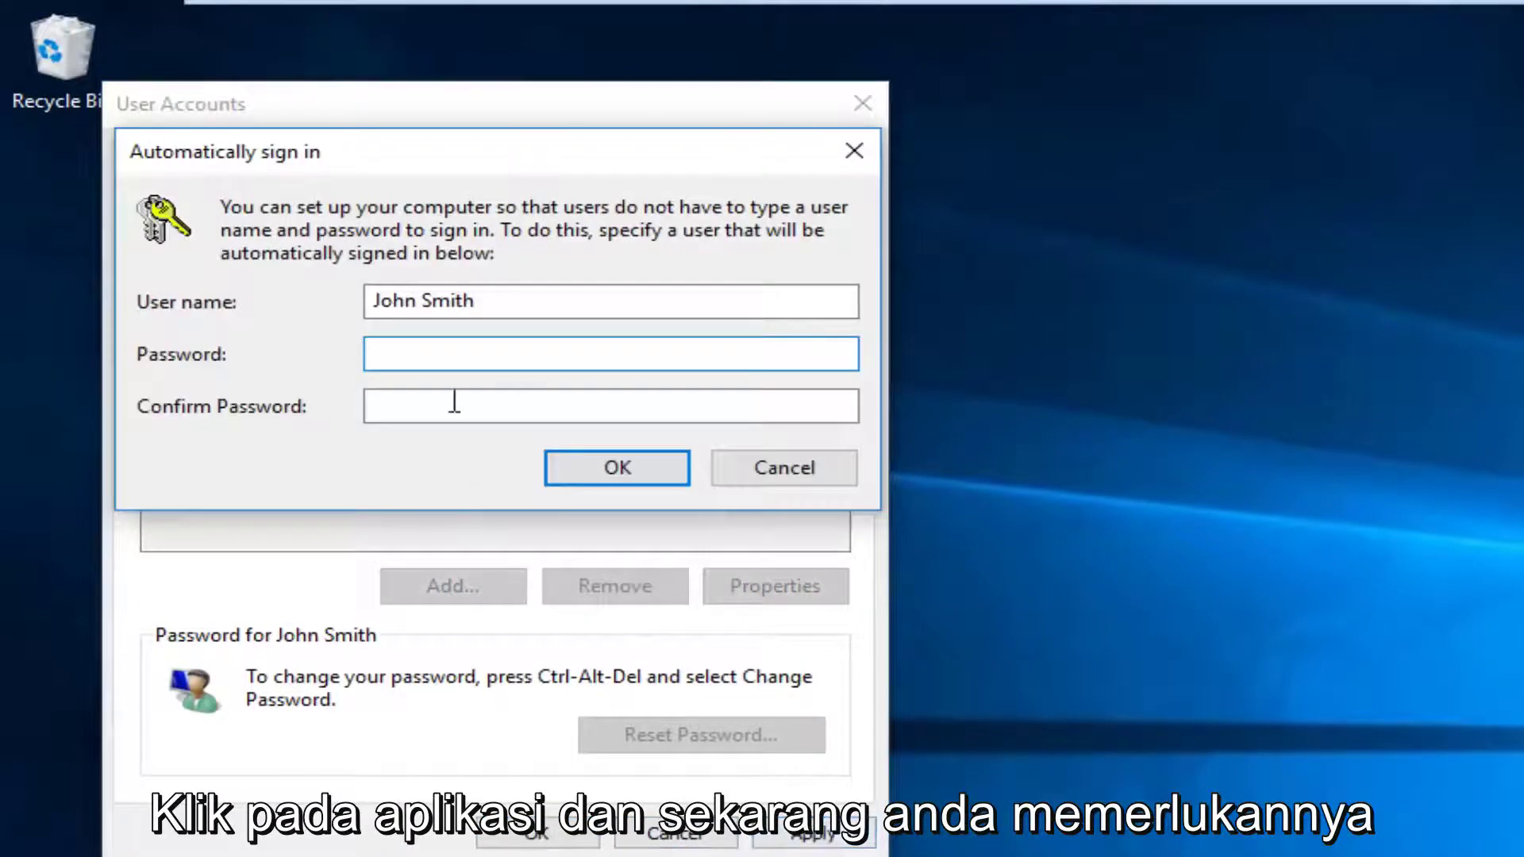
text(*******)
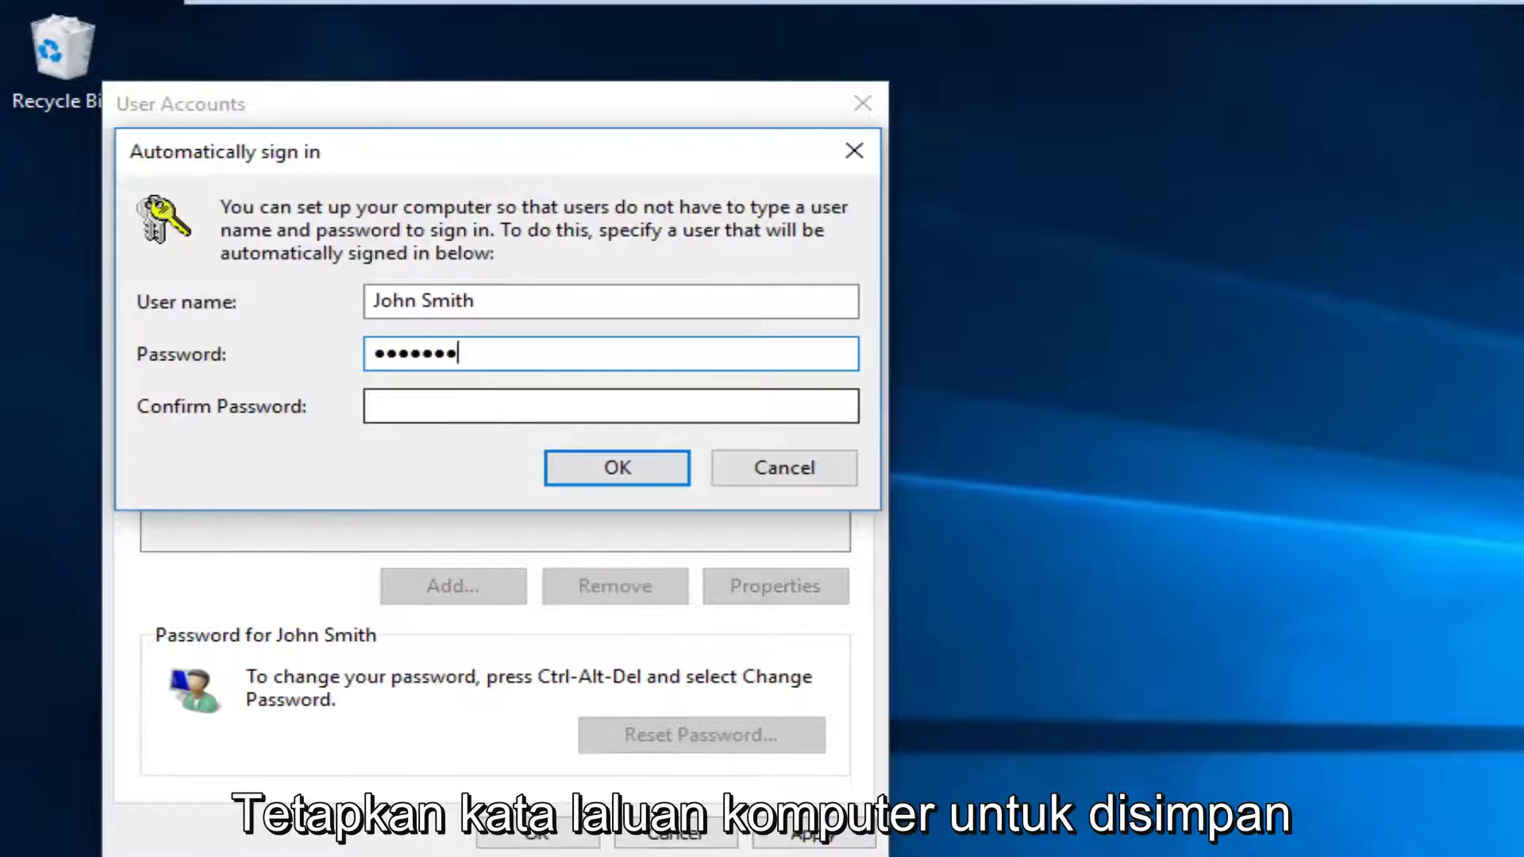
text(**)
click(365, 405)
text(**)
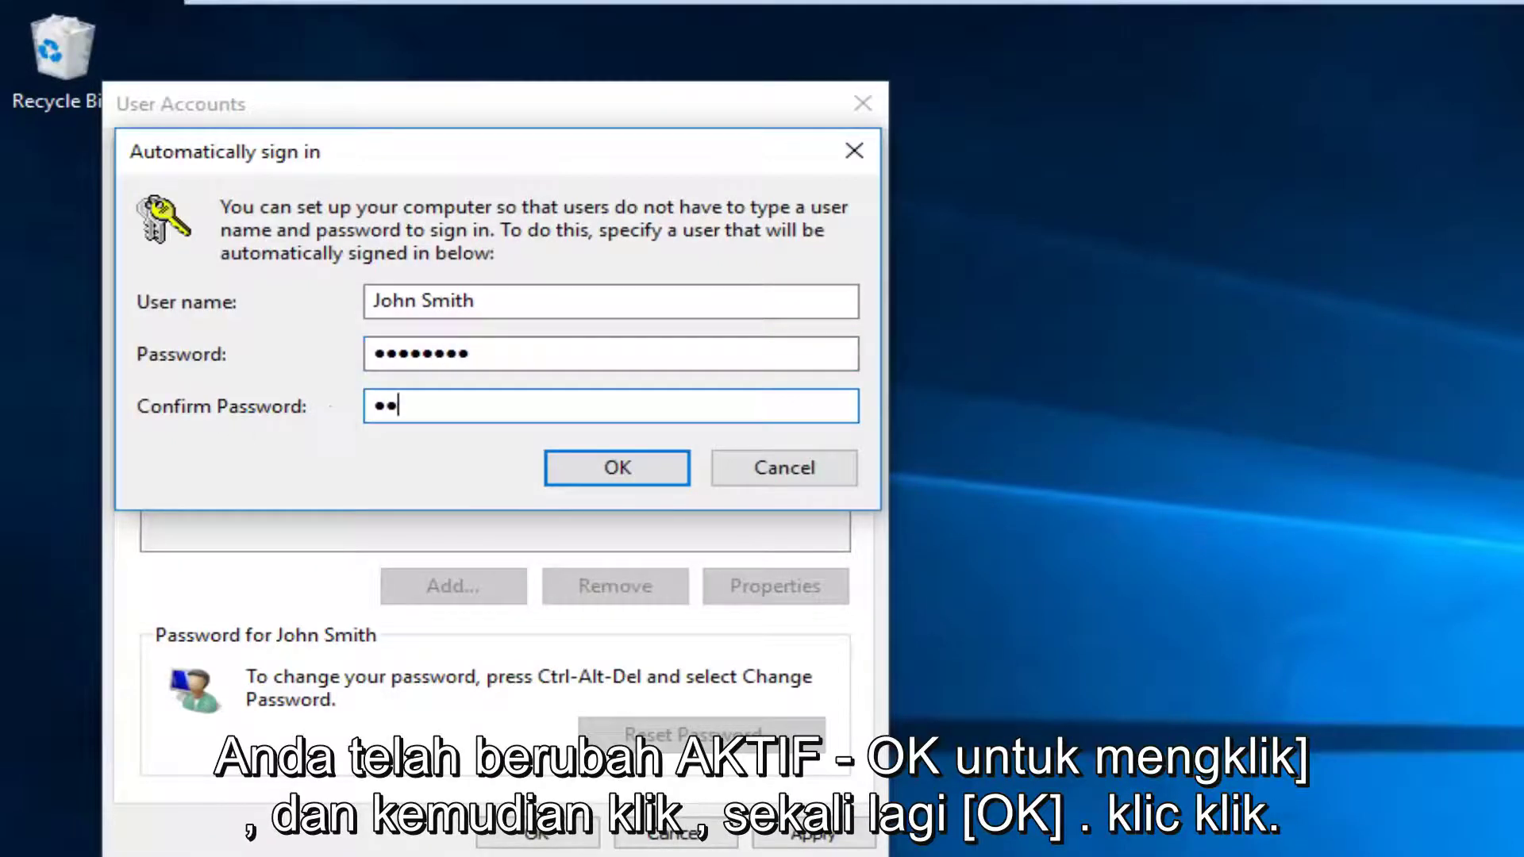
text(*******)
click(608, 470)
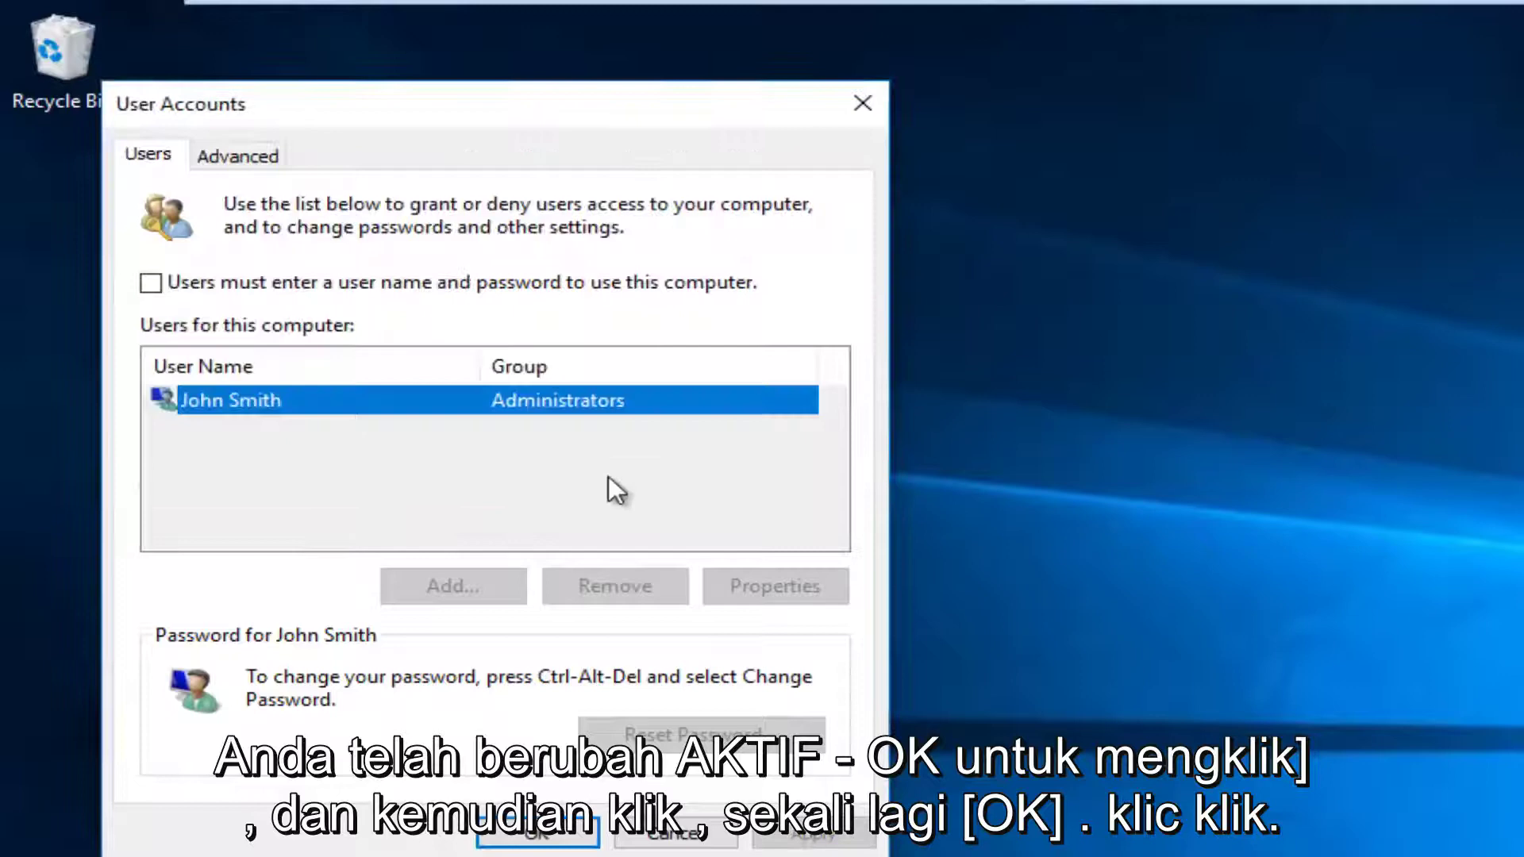
click(462, 645)
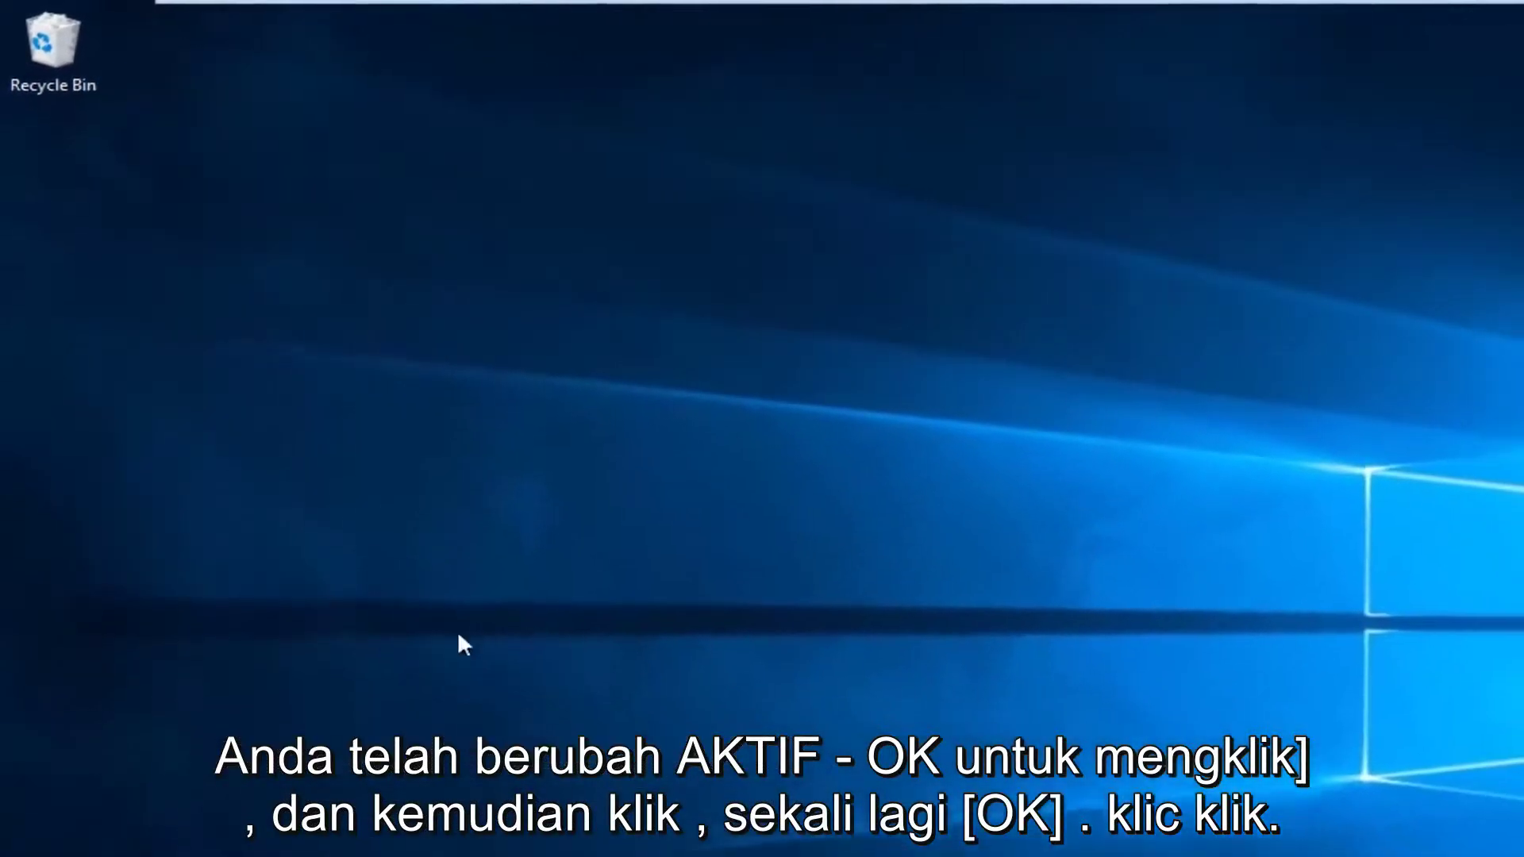
Step: Restart the PC from the Start menu's power options
key(super)
click(28, 834)
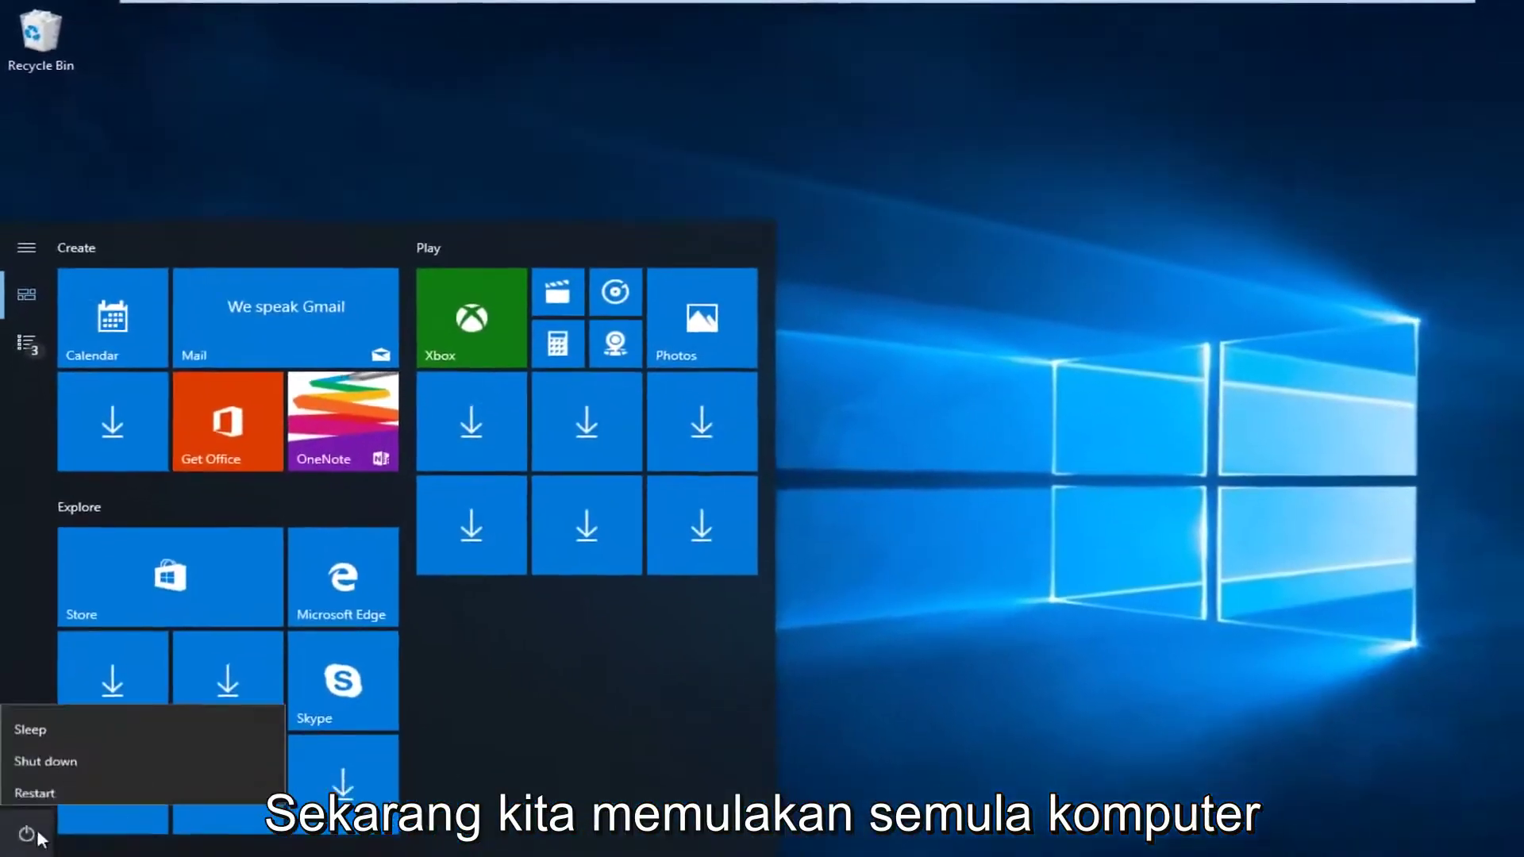
click(41, 792)
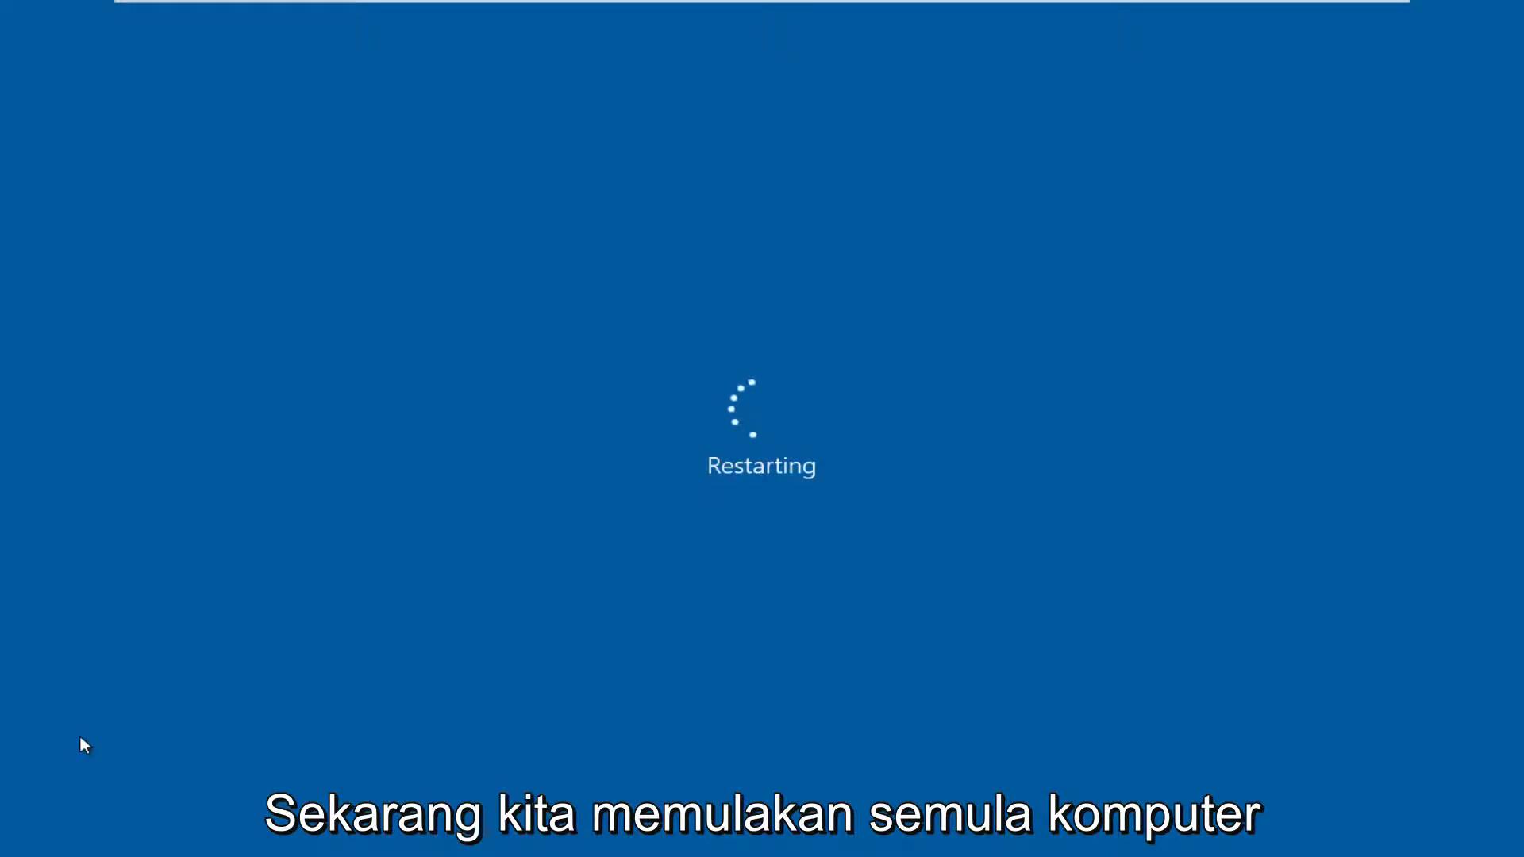